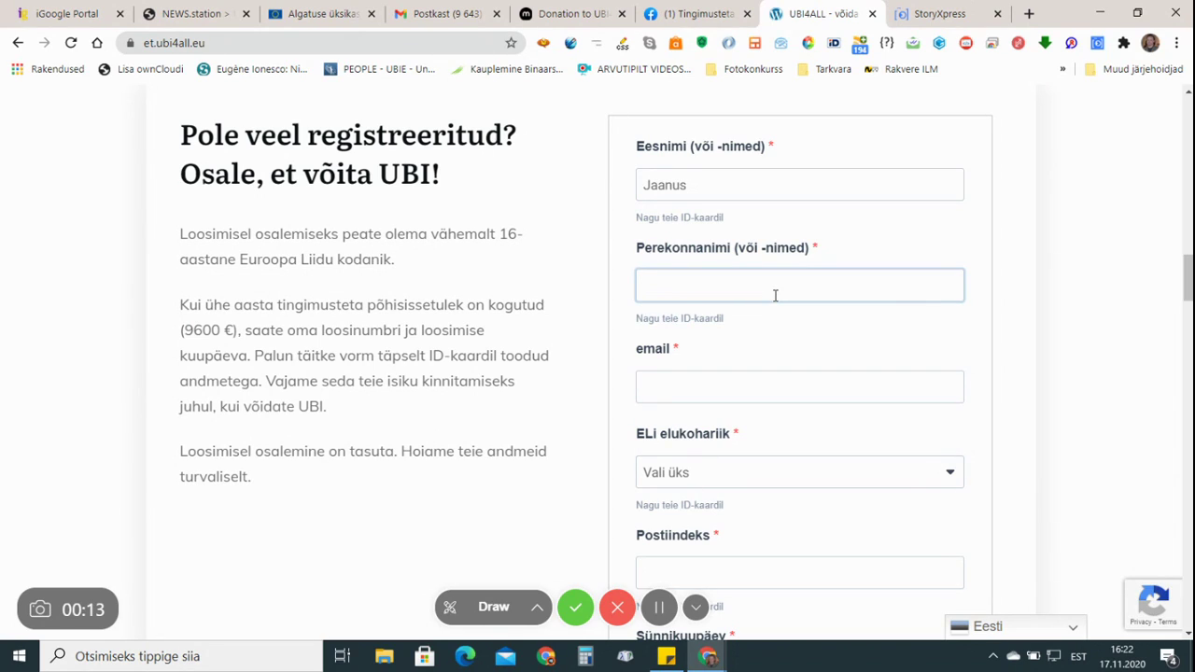
Enter the surname in Perekonnanimi and the e-mail address in the email field
text(Nurmoja)
click(827, 385)
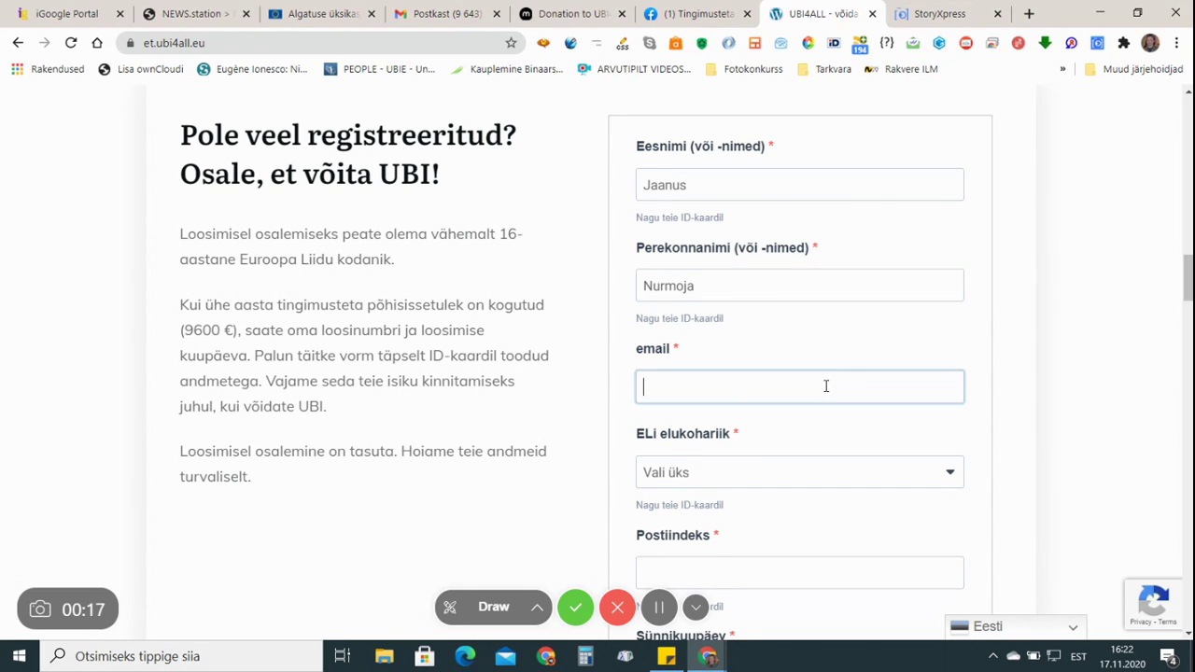
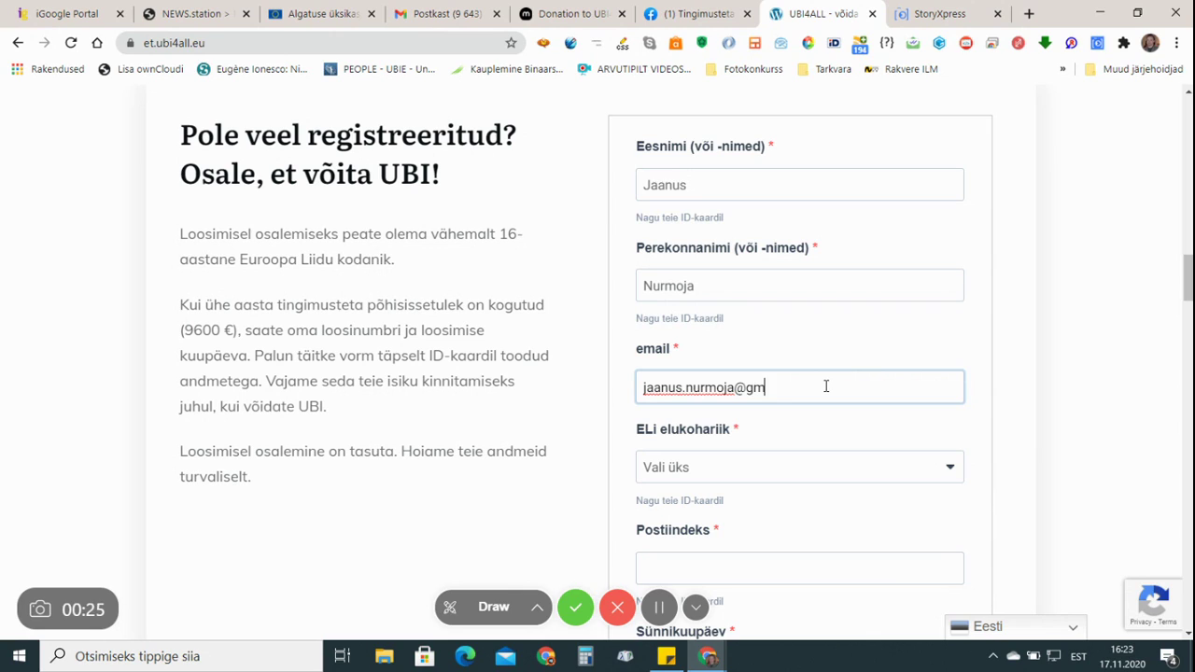
click(1008, 398)
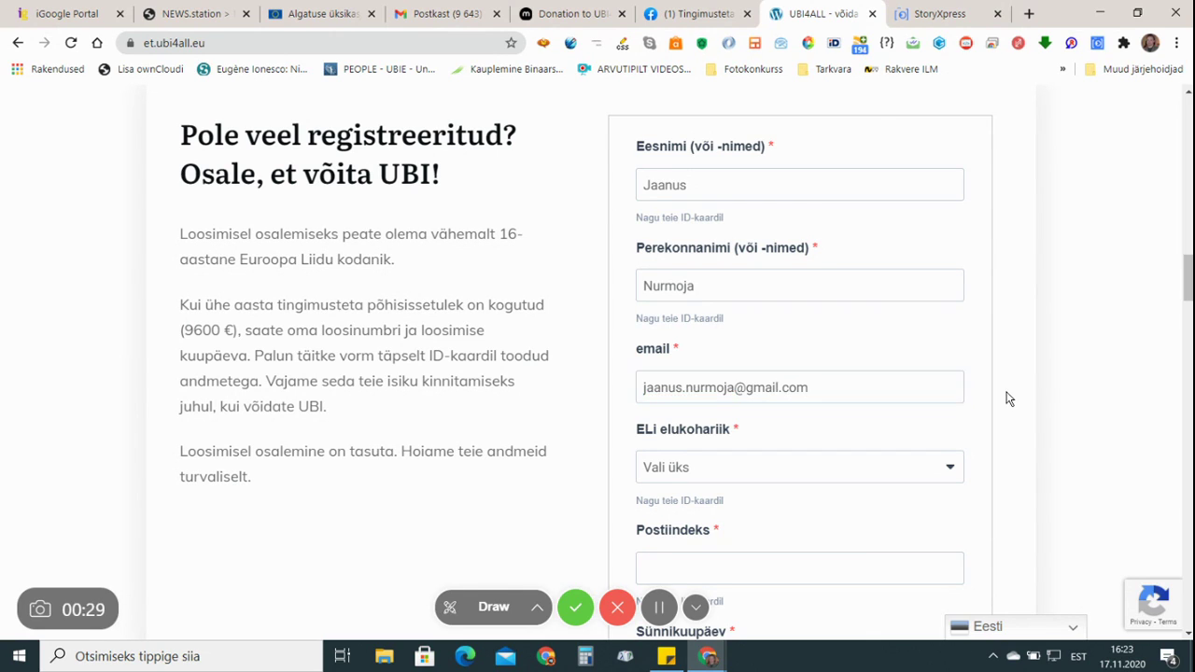
scroll(1009, 398, down, 2)
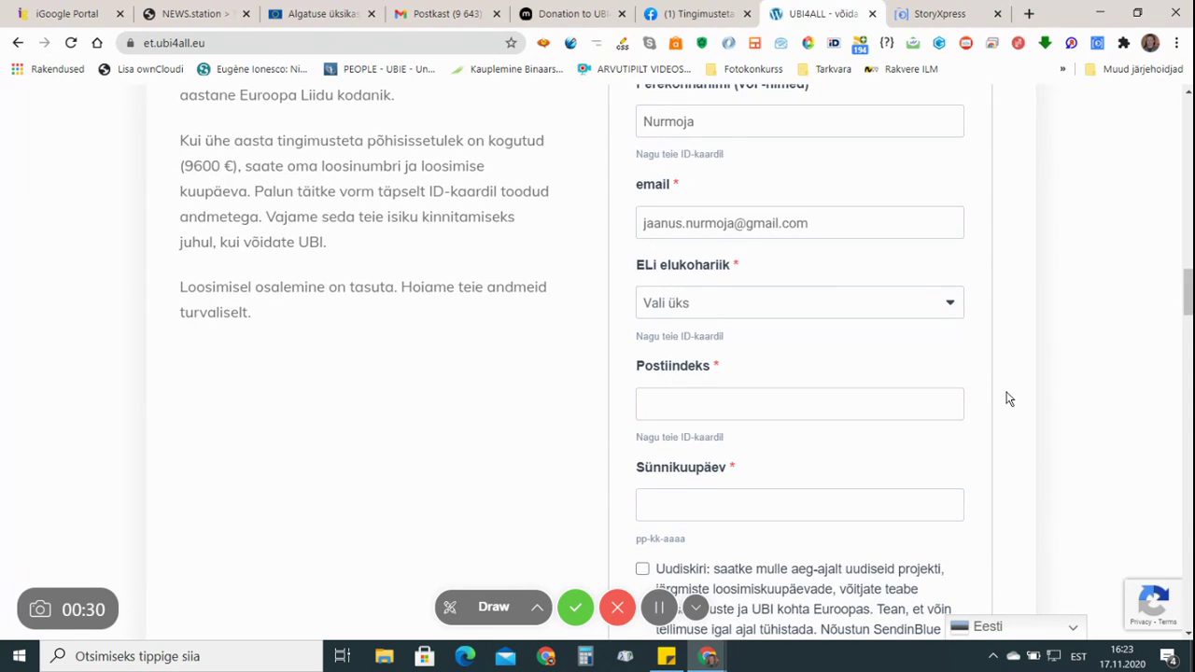
Set ELi elukohariik to Eesti and enter the postcode
click(747, 311)
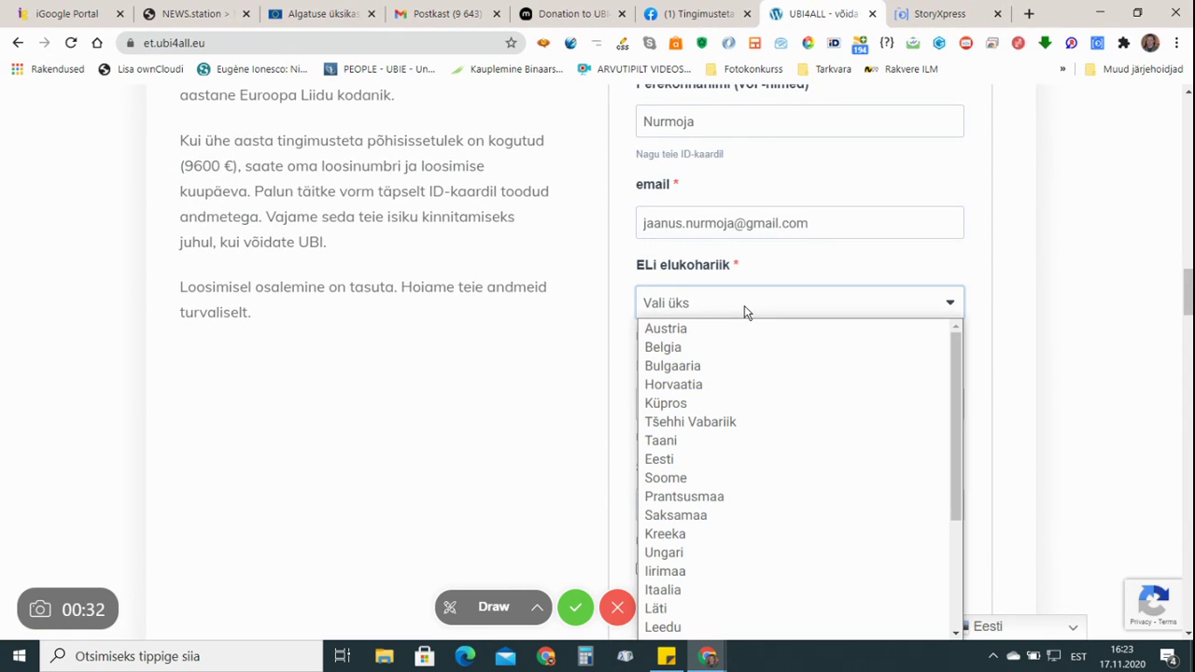
click(739, 462)
click(821, 404)
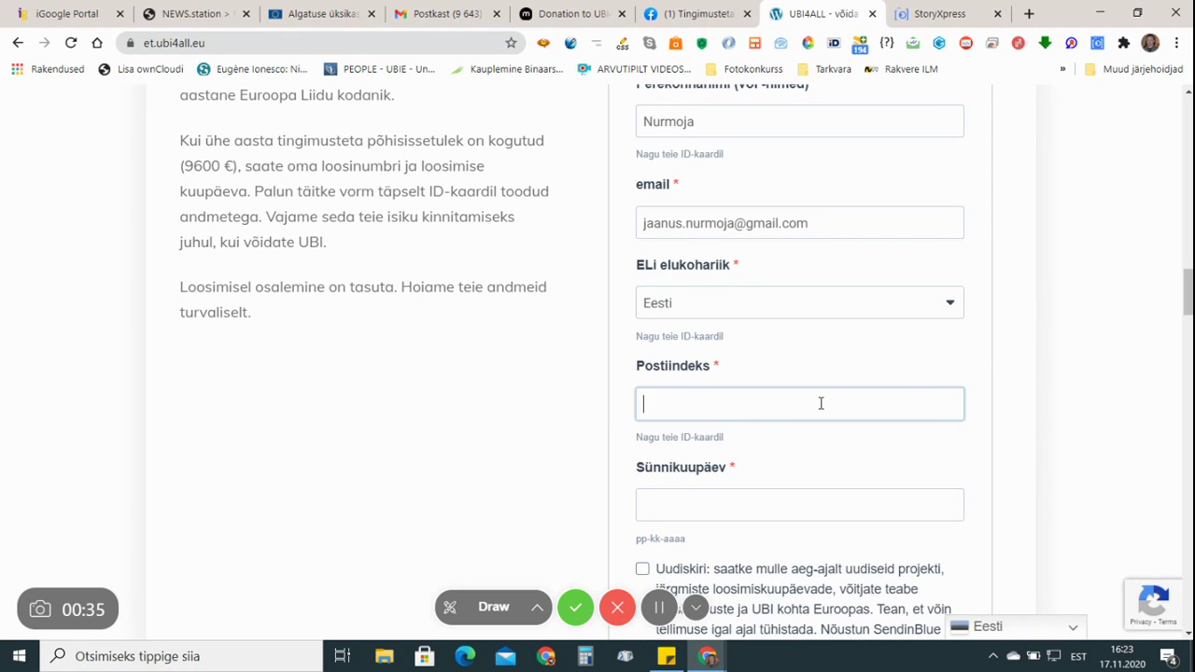
text(44308)
click(884, 458)
scroll(884, 457, down, 2)
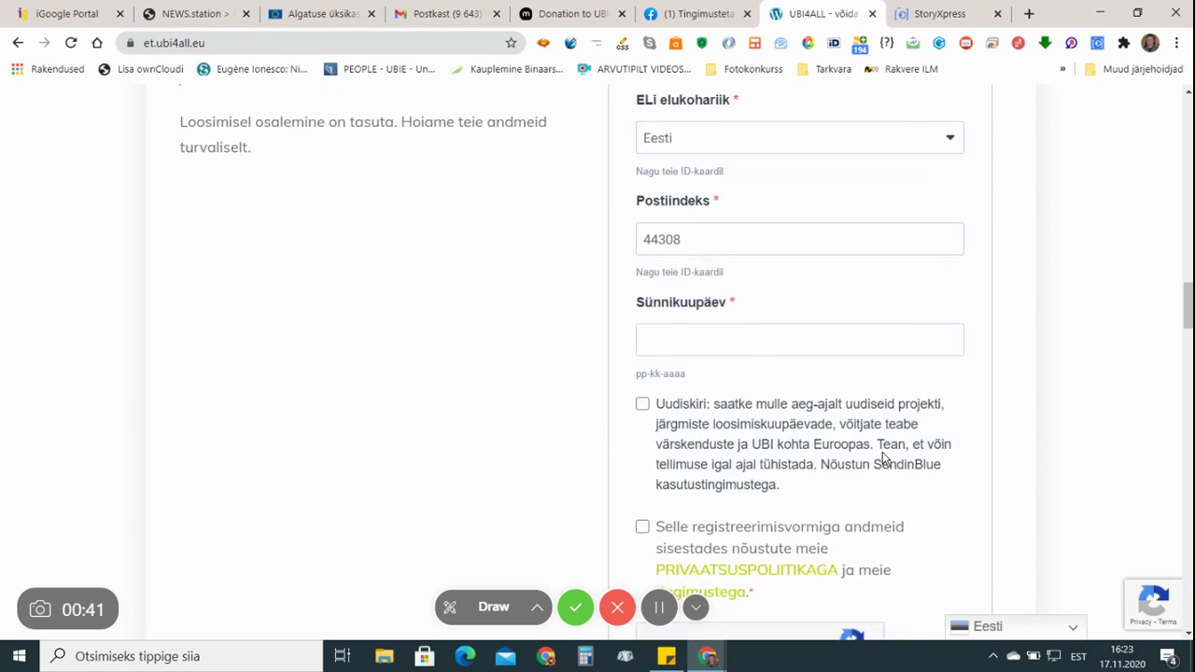
Pick the birth year, June and the 23rd in the Sünnikuupäev date picker
click(771, 348)
click(792, 379)
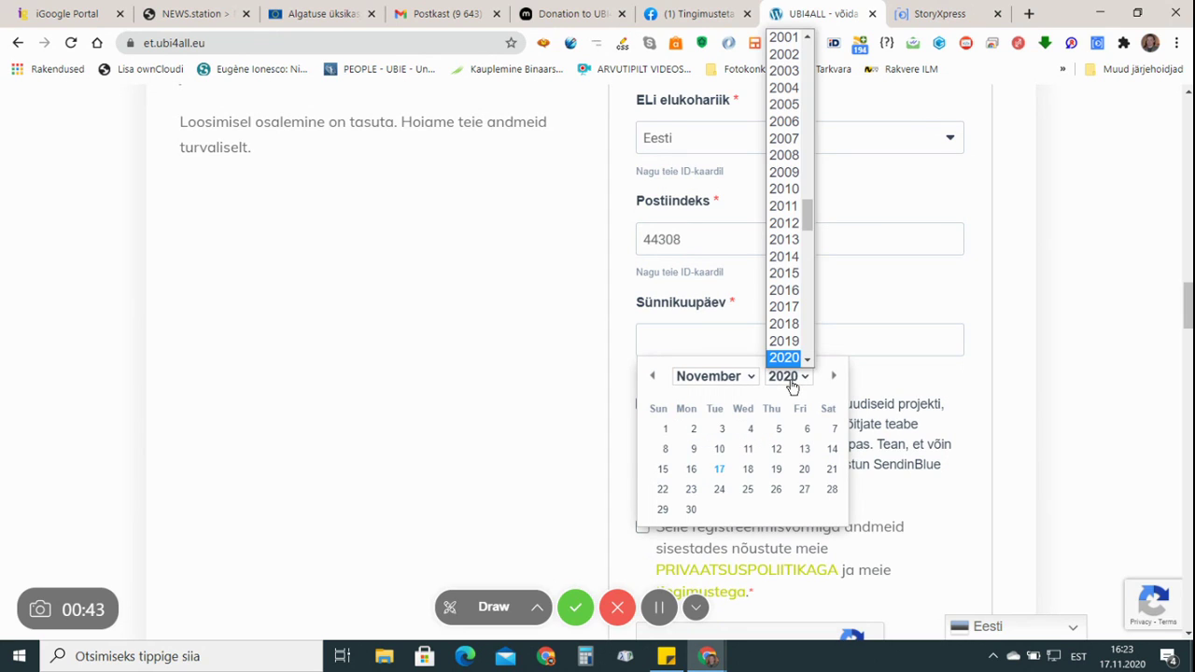
scroll(794, 345, down, 3)
scroll(793, 344, up, 10)
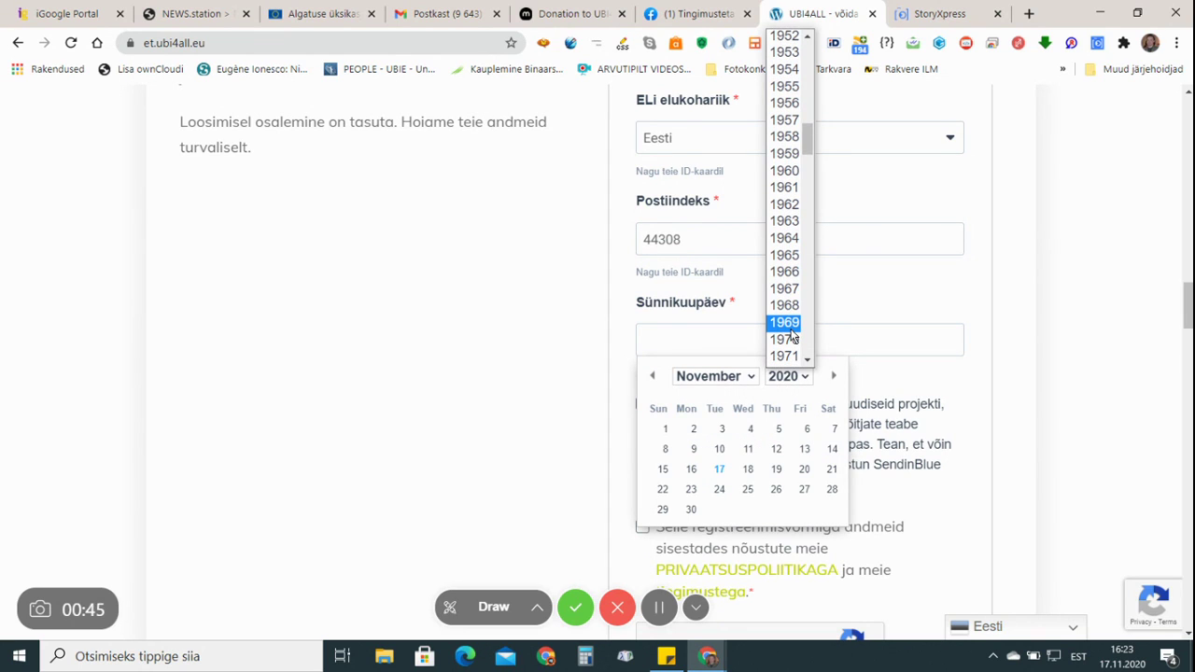
click(785, 288)
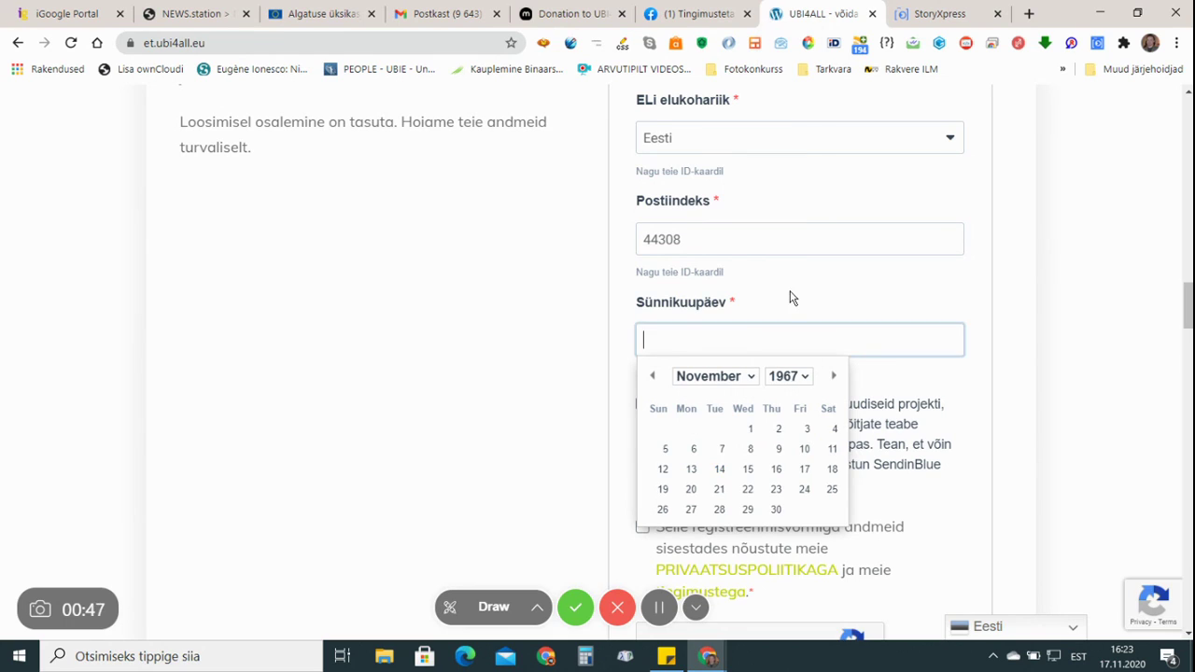
click(715, 376)
click(691, 477)
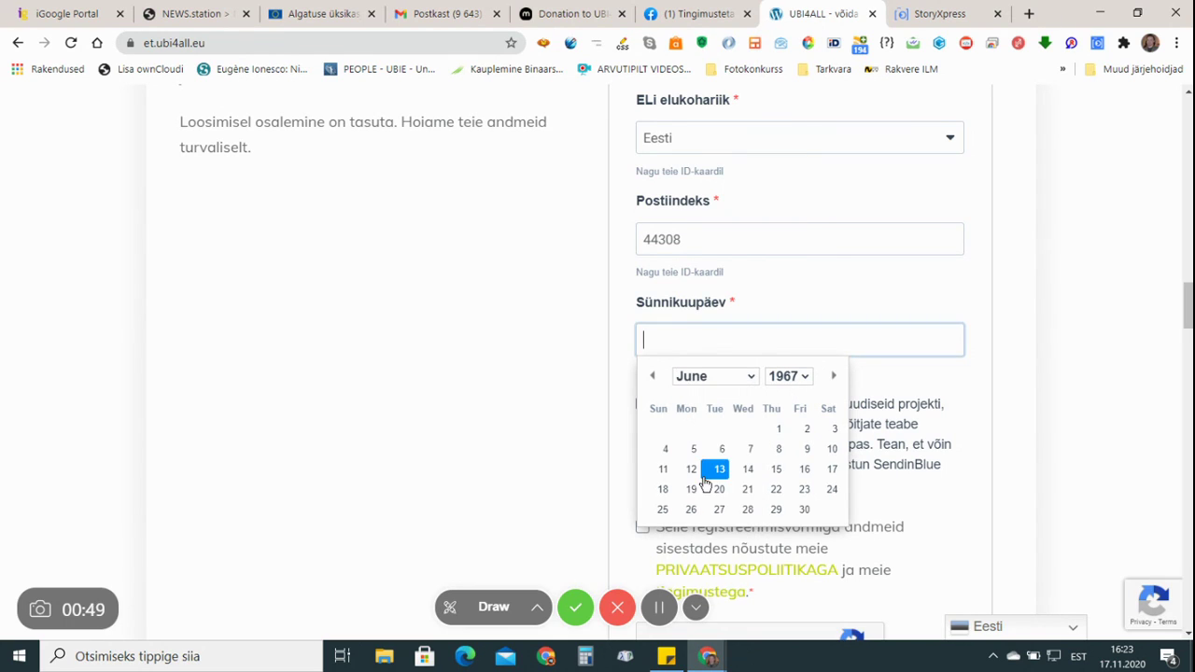
click(803, 491)
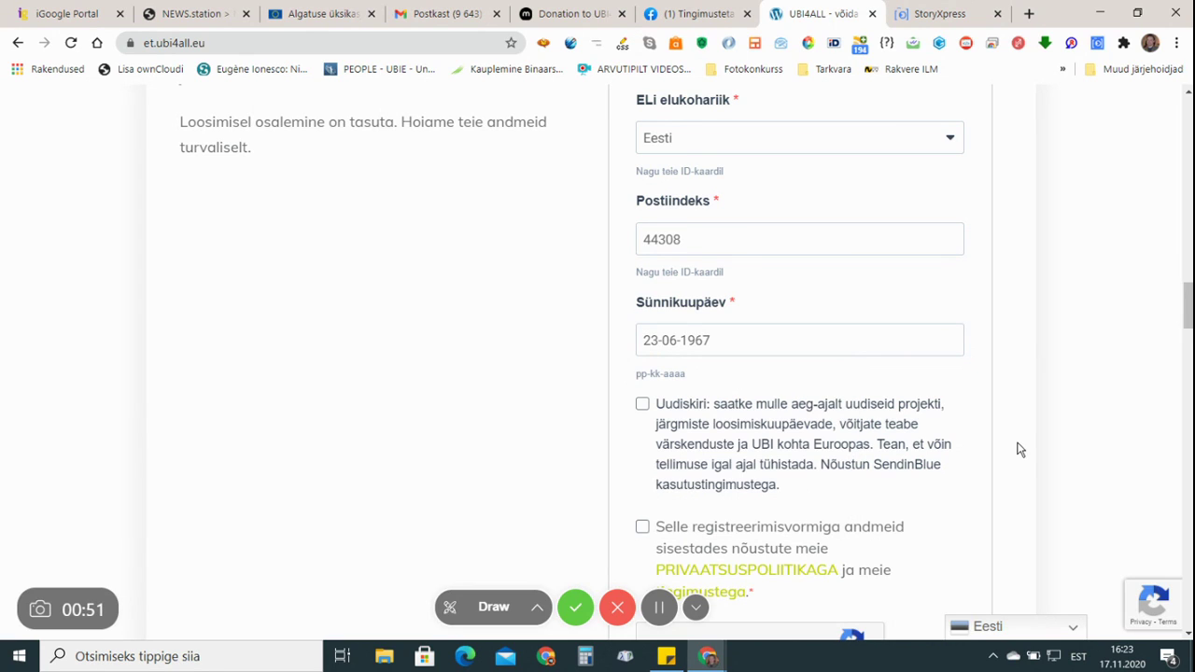
Tick the Uudiskiri newsletter, privacy-policy consent and 'I'm not a robot' boxes
click(643, 406)
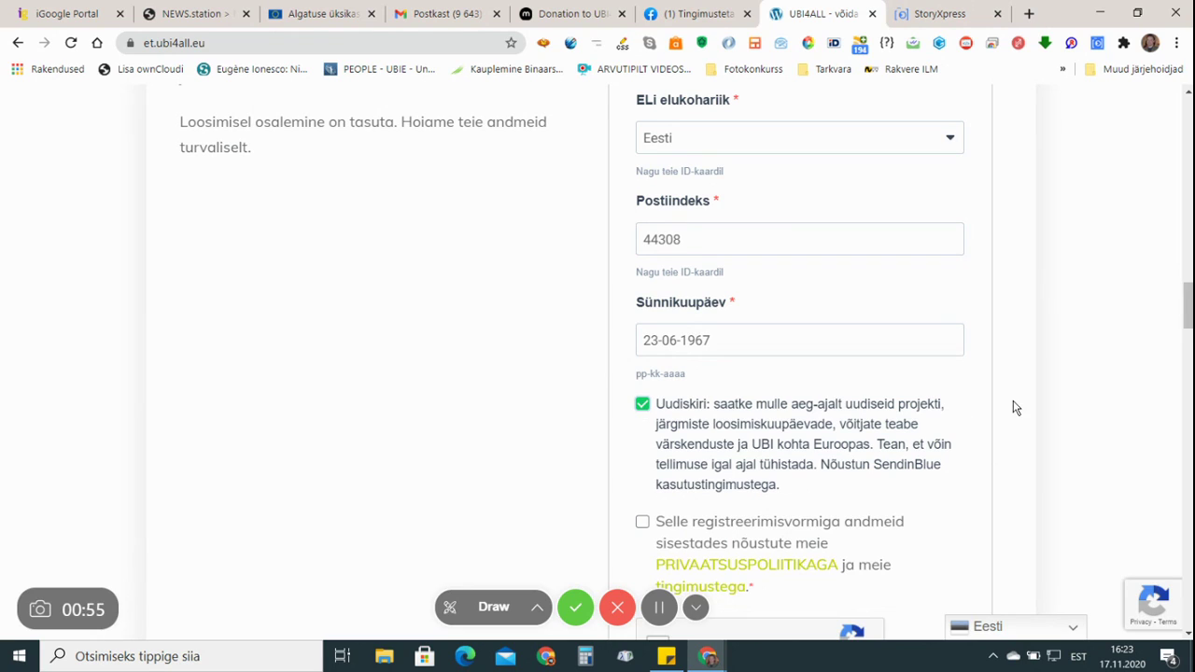
scroll(1013, 408, down, 2)
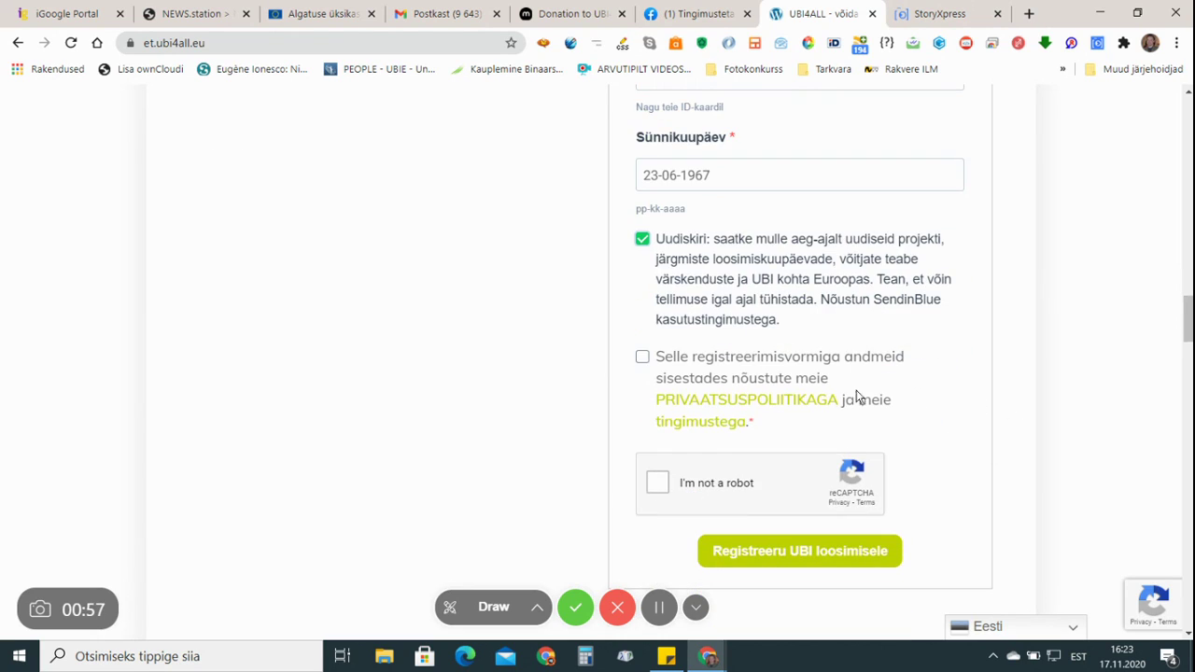
click(643, 361)
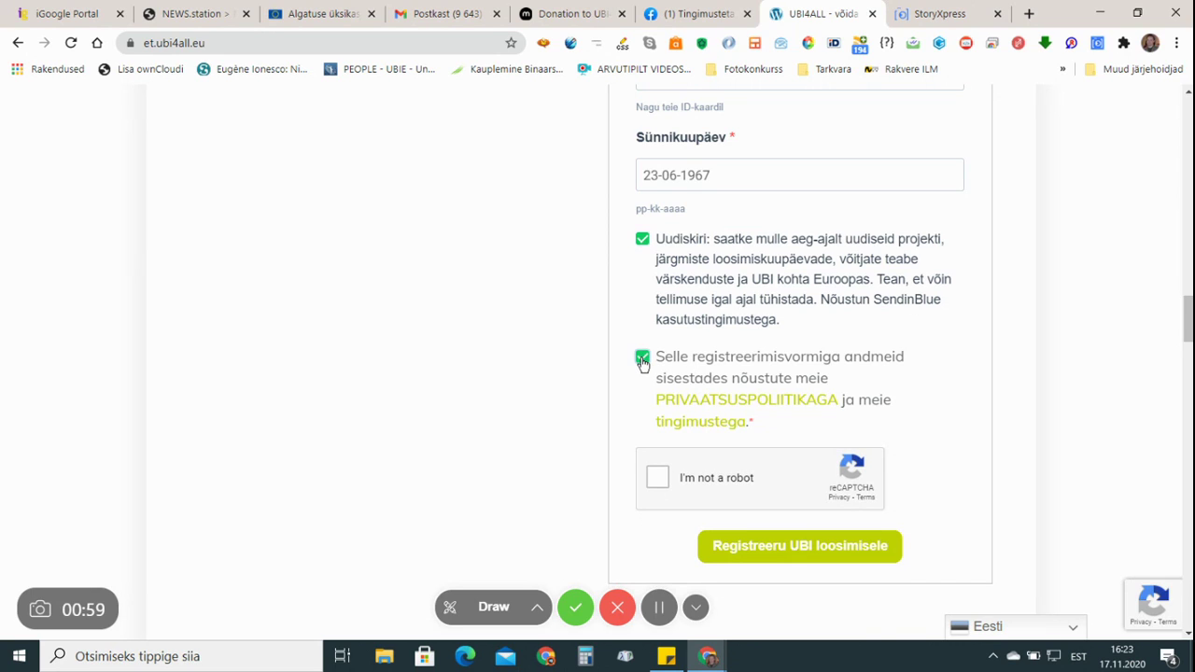
click(658, 479)
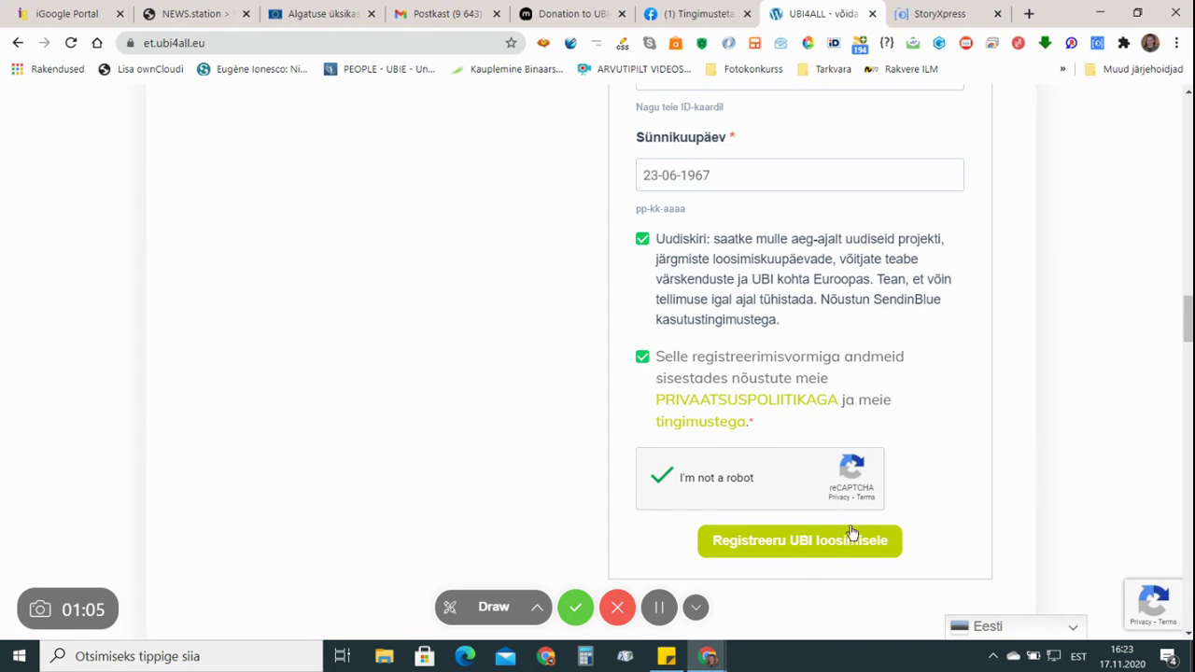
Submit the form with 'Registreeru UBI loosimisele'
scroll(977, 443, up, 4)
scroll(977, 447, up, 2)
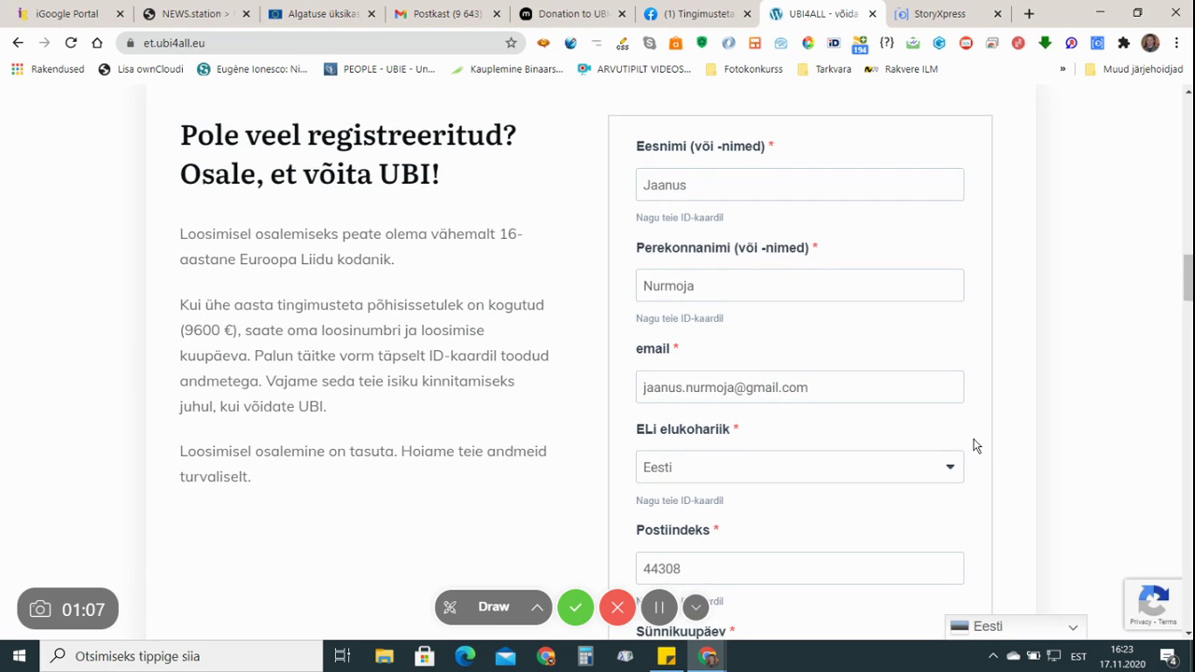
scroll(974, 446, down, 3)
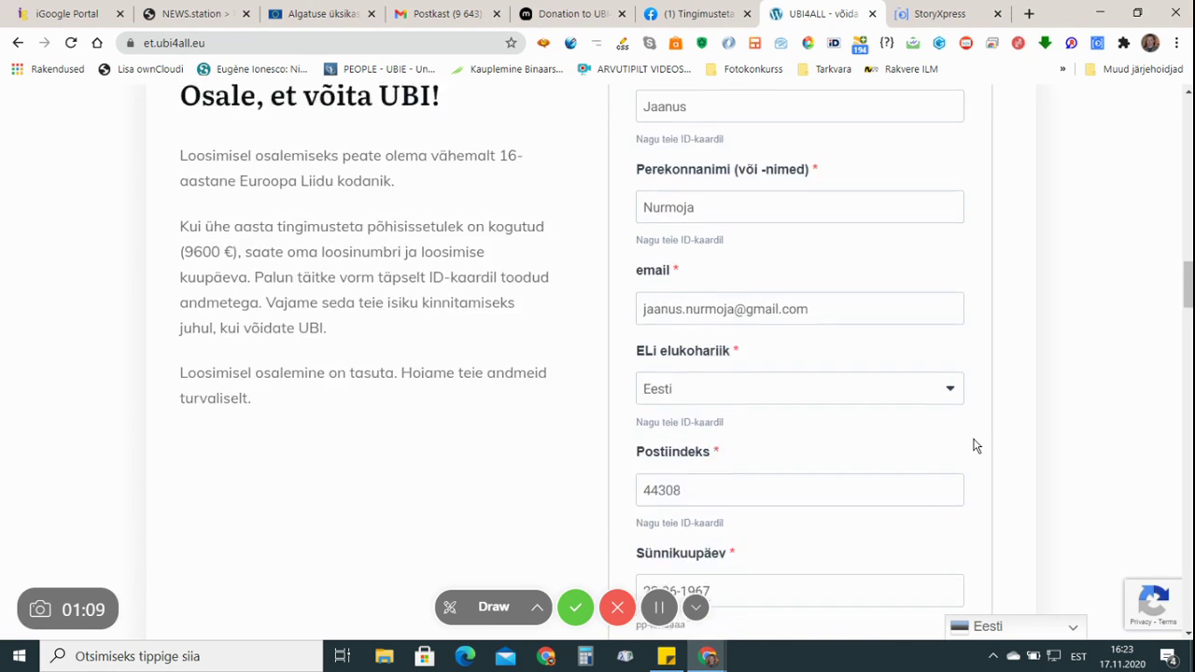
scroll(974, 446, down, 3)
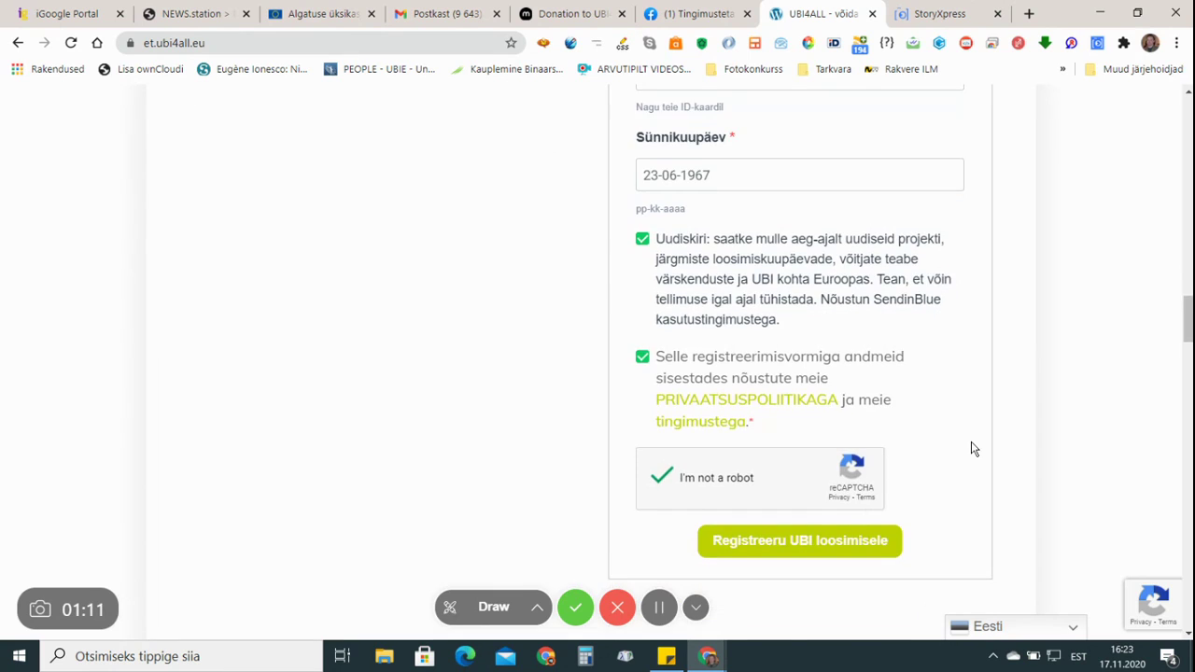
scroll(971, 449, down, 1)
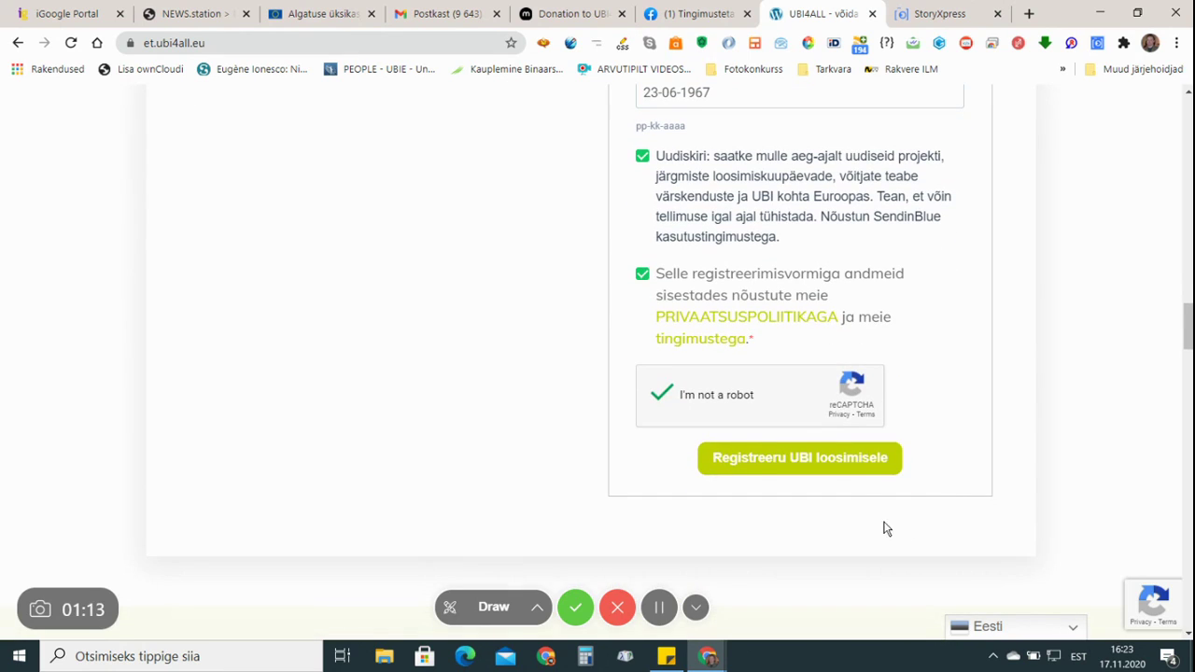
click(805, 467)
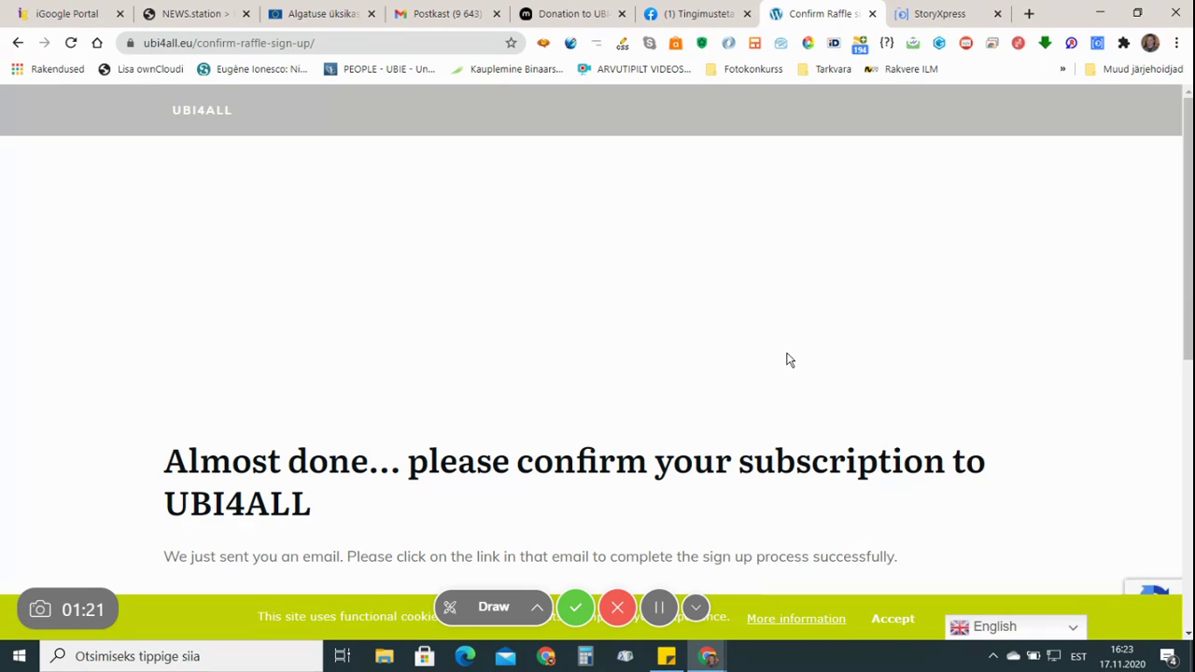
Scroll down to read the 'Almost done… please confirm your subscription' message
scroll(787, 360, down, 3)
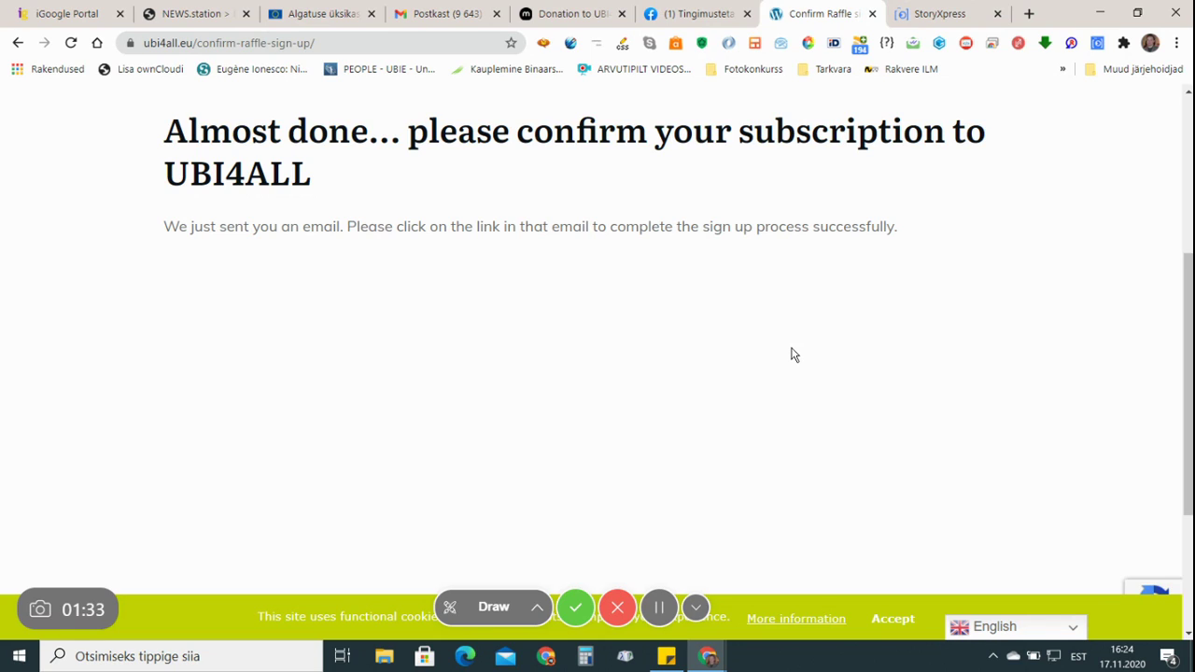
In the Gmail tab, refresh the inbox to look for the confirmation e-mail
click(452, 20)
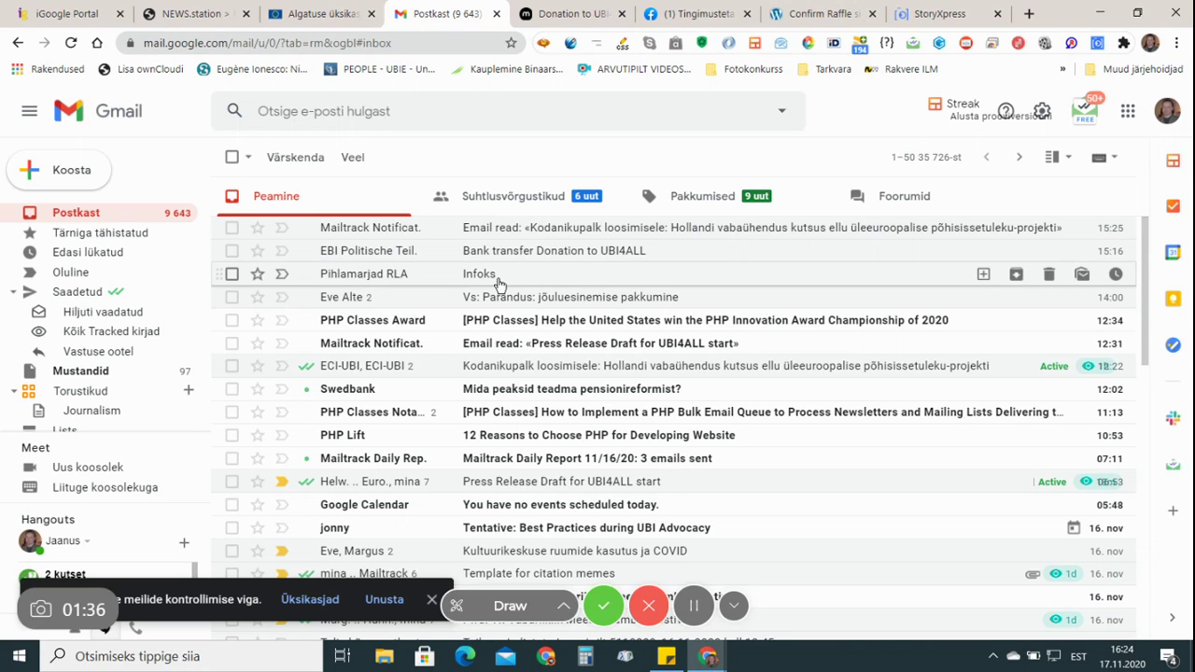
click(275, 161)
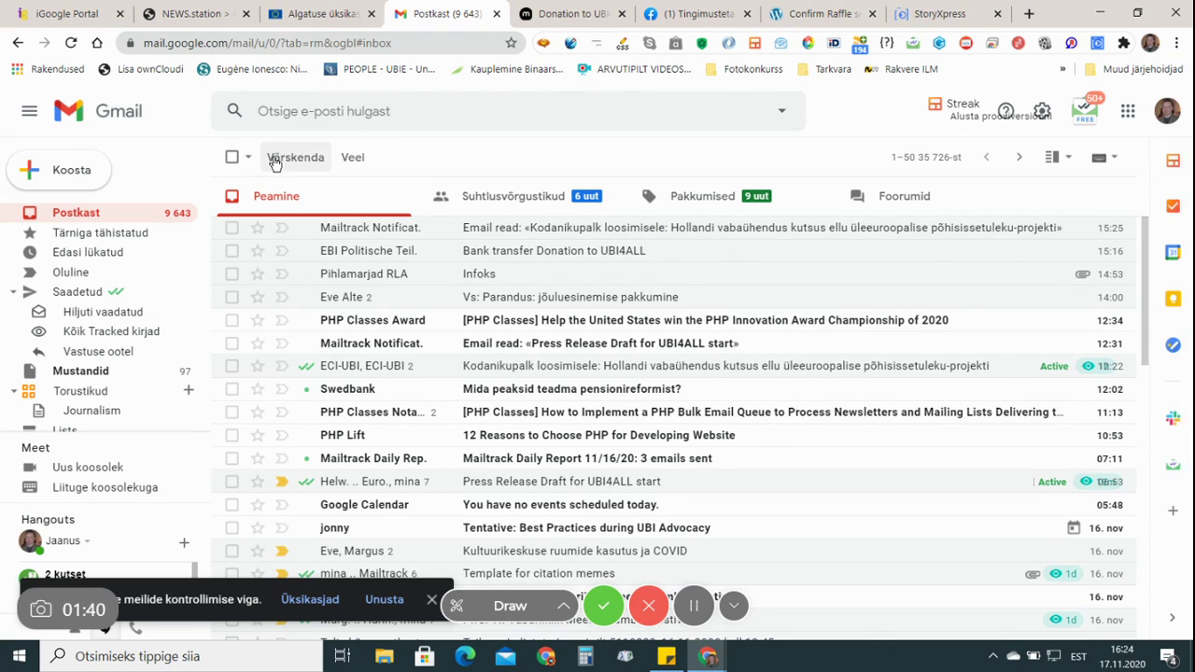
scroll(177, 273, down, 2)
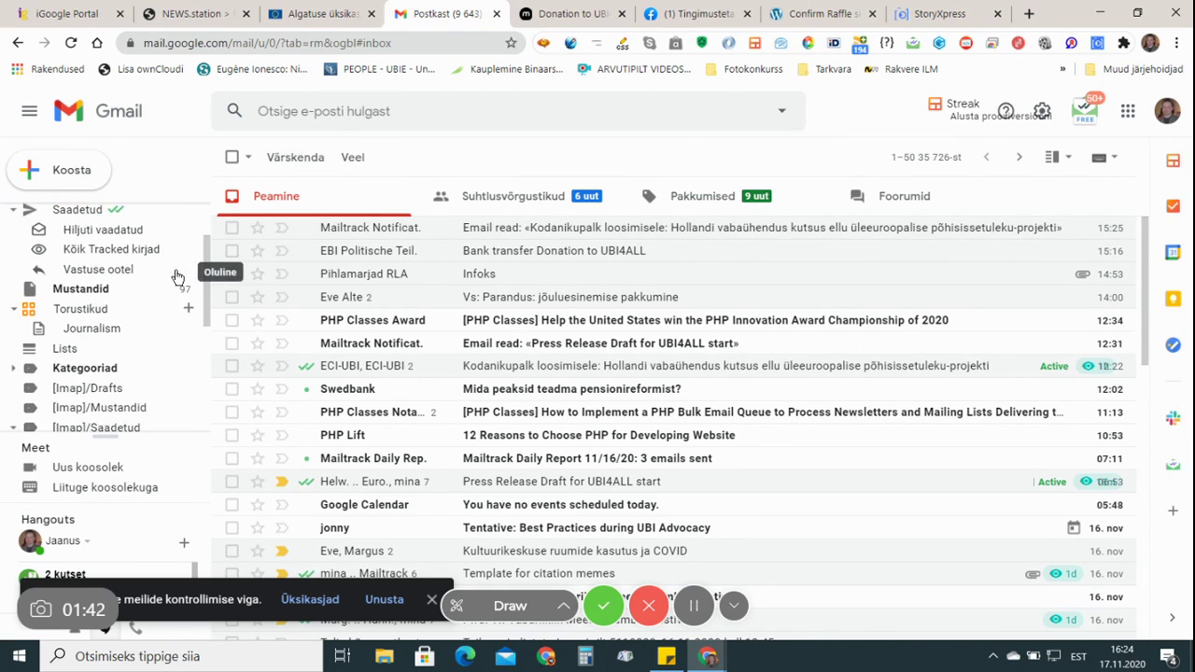
scroll(184, 308, down, 5)
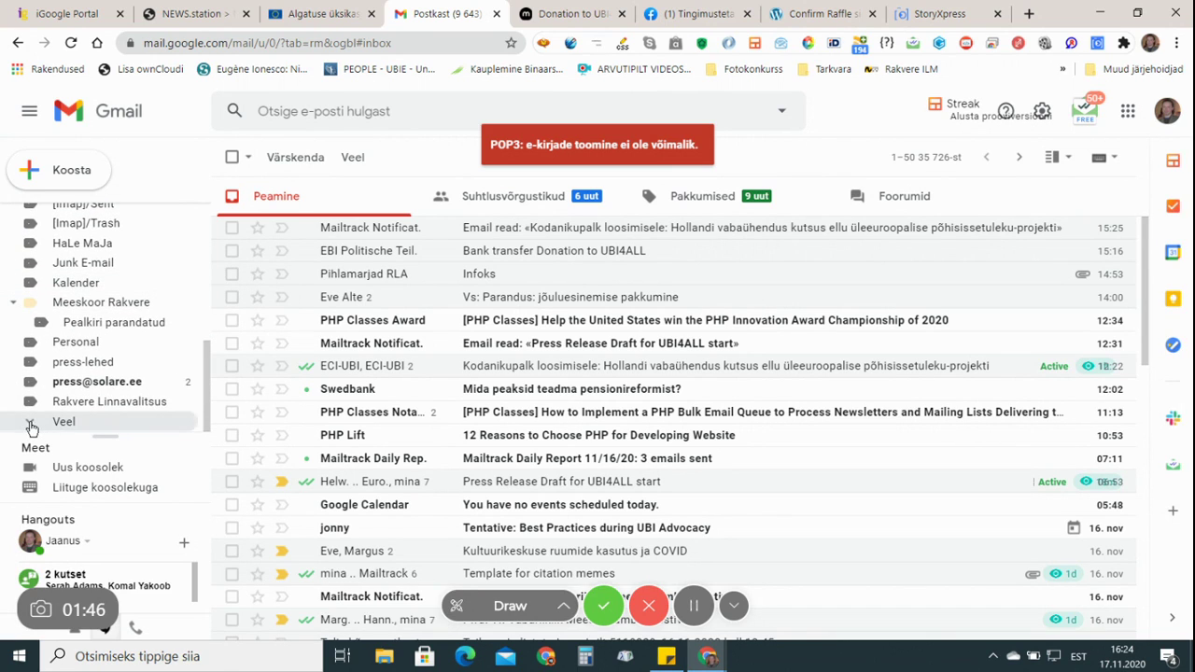
Check the Rämpspost spam folder under Veel, then return to Postkast
click(31, 425)
scroll(107, 378, down, 3)
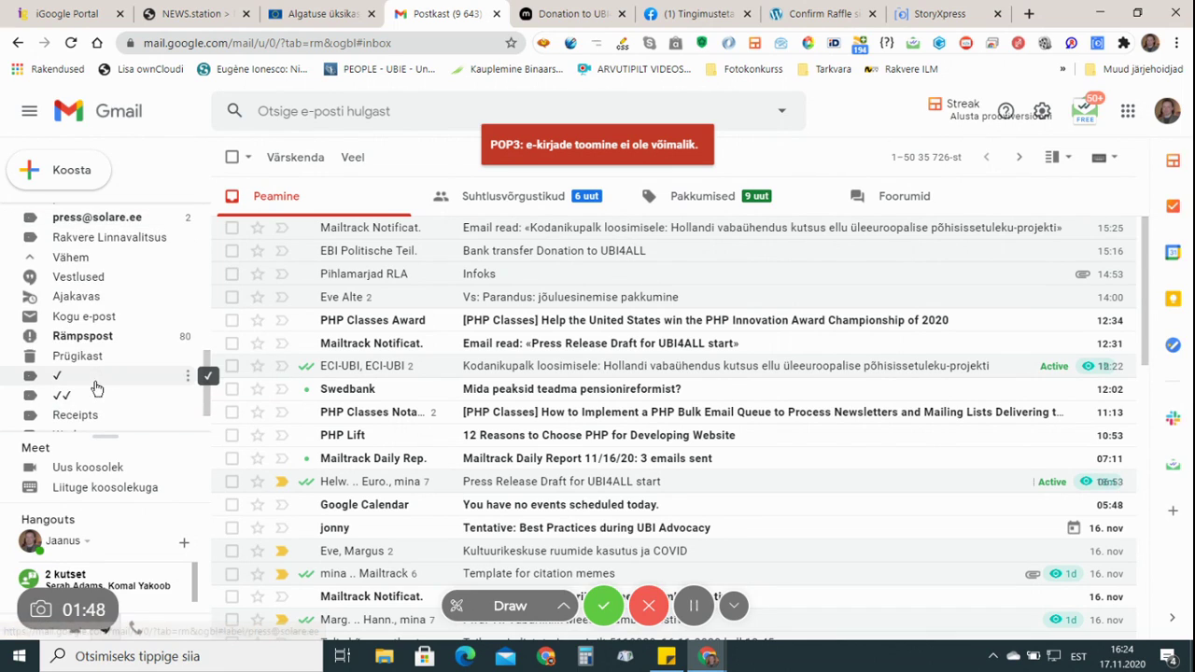
click(84, 338)
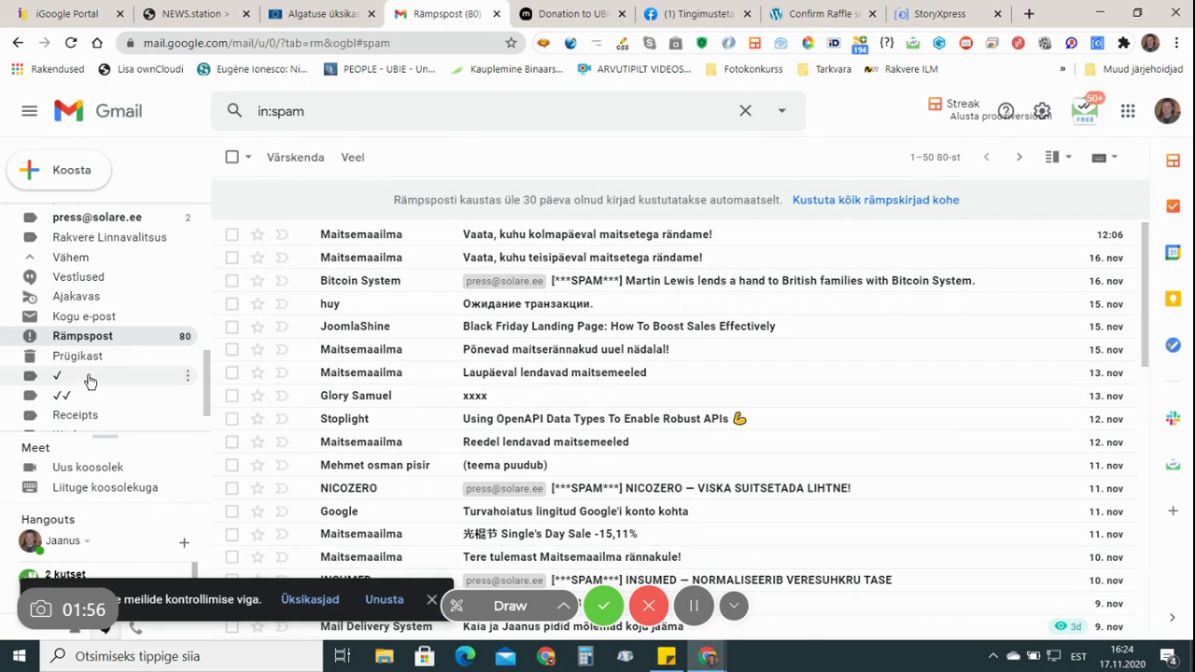
scroll(116, 400, down, 5)
scroll(116, 400, up, 3)
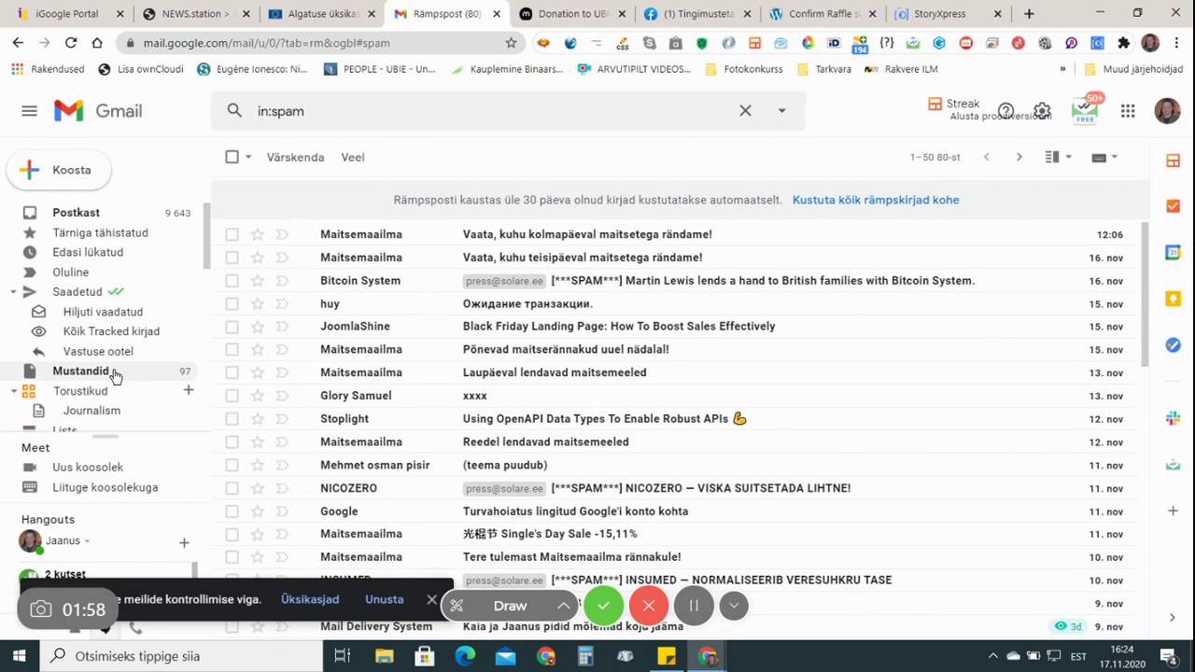
click(76, 215)
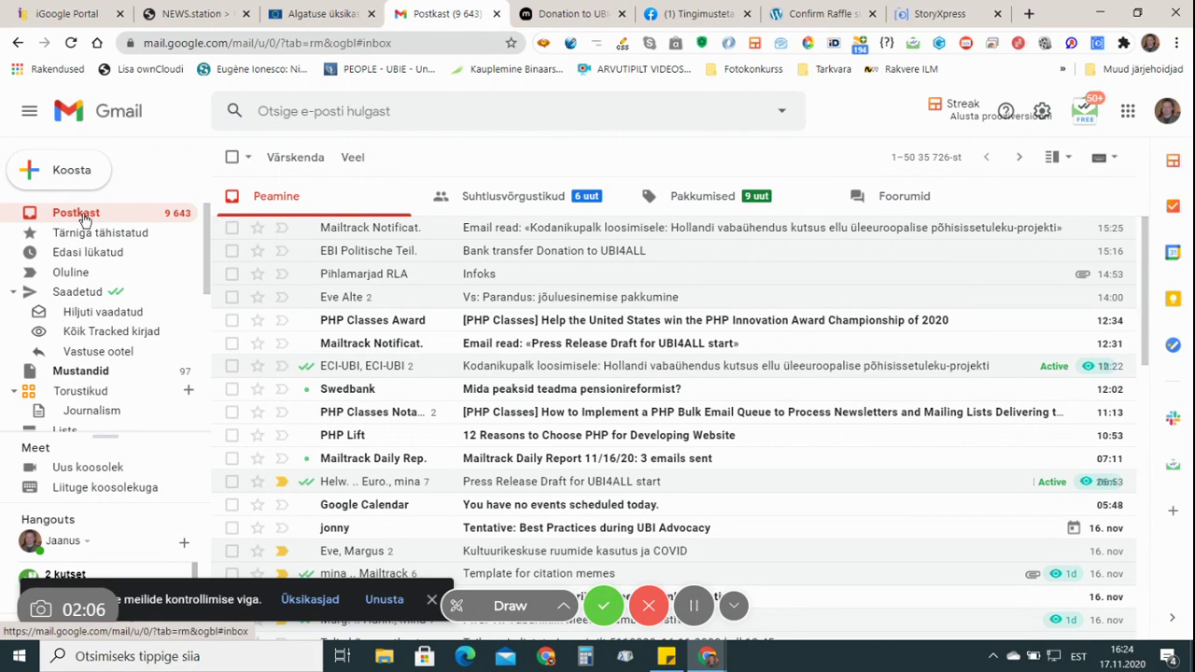
Reload Gmail and open the ubi4all 'Confirm your subscription' e-mail
click(72, 43)
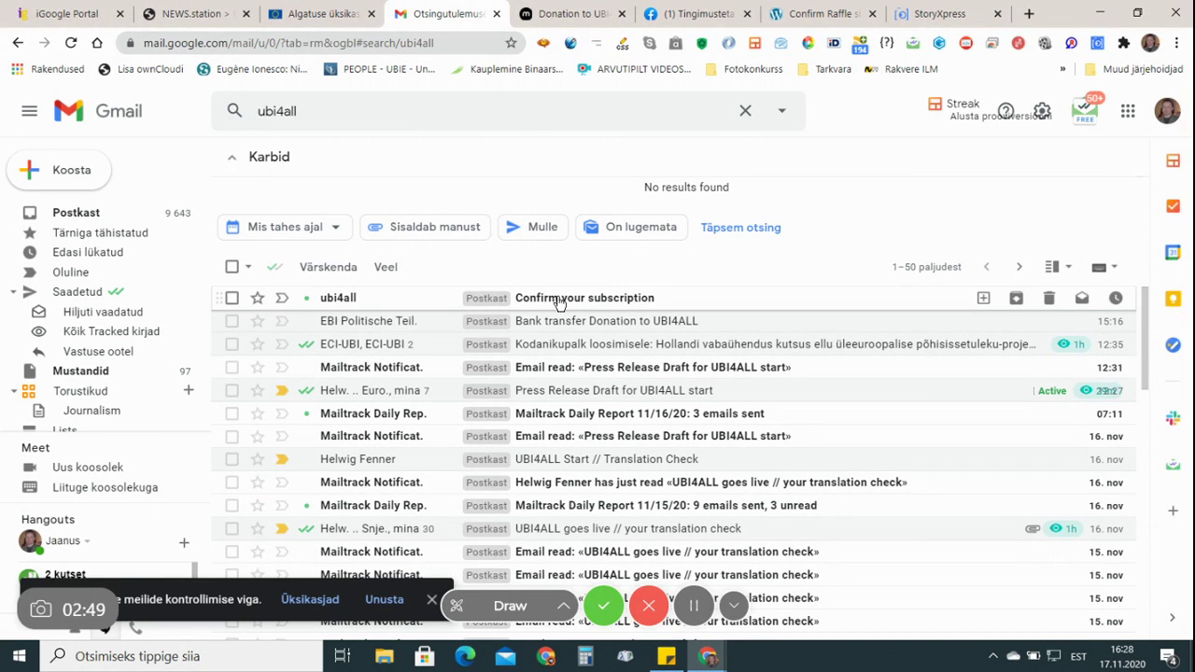
click(559, 301)
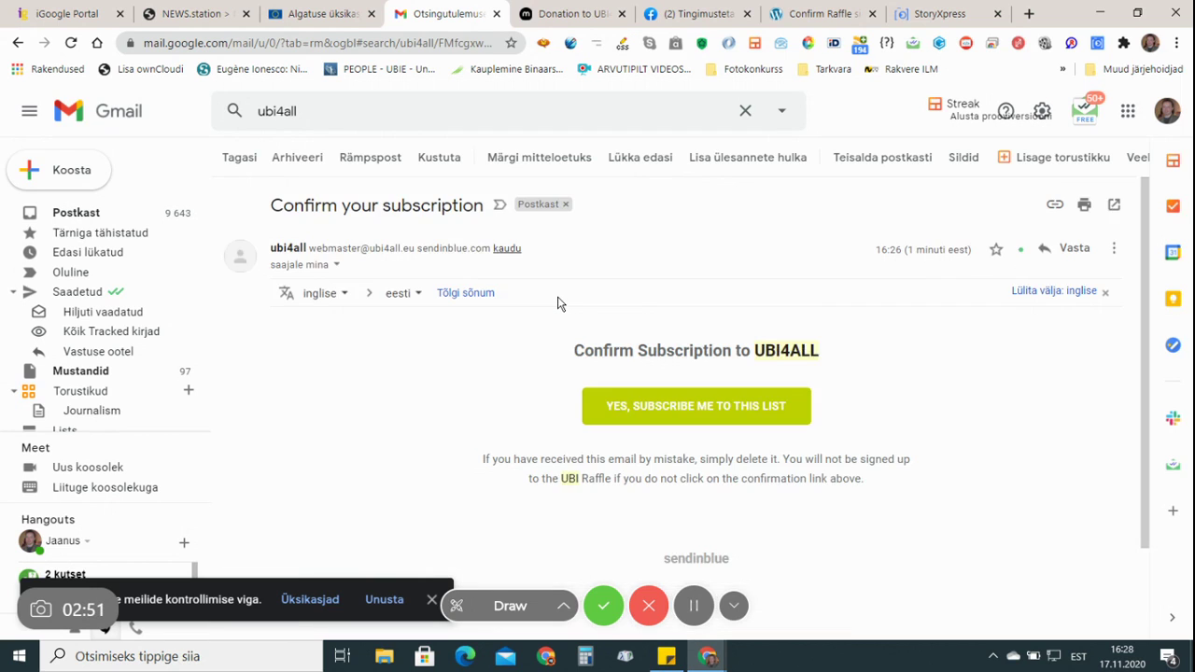
scroll(559, 303, down, 3)
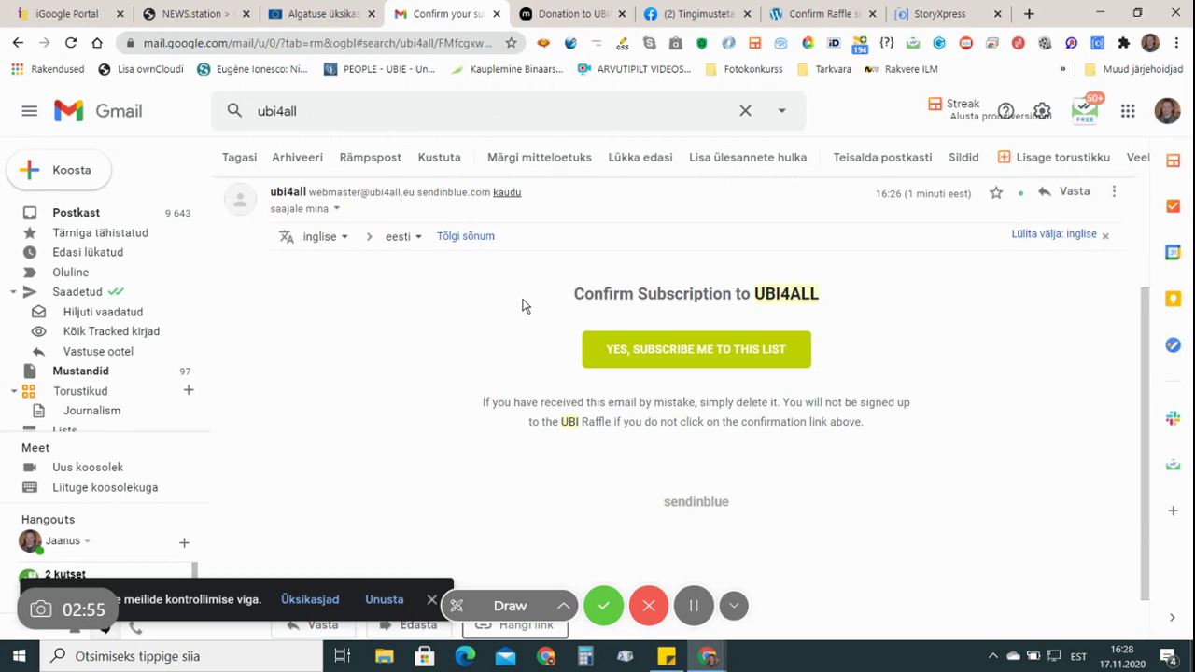
Confirm via 'YES, SUBSCRIBE ME TO THIS LIST' and review the successful-registration page
click(700, 353)
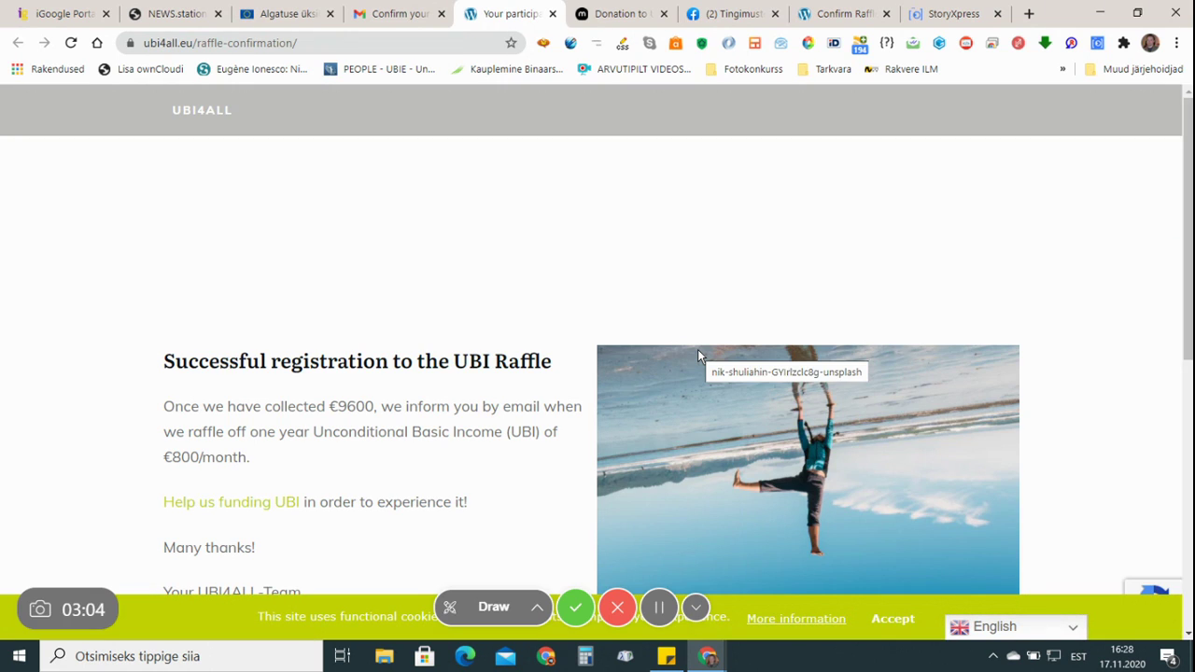
scroll(573, 299, down, 3)
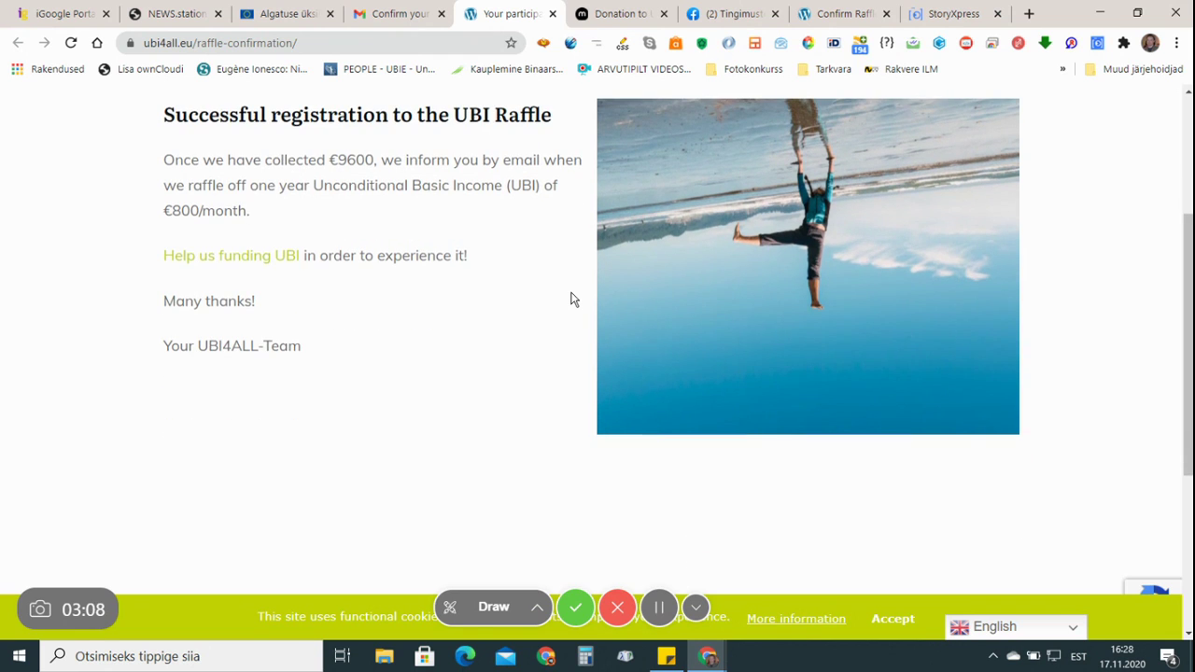
scroll(574, 298, up, 3)
scroll(573, 299, down, 2)
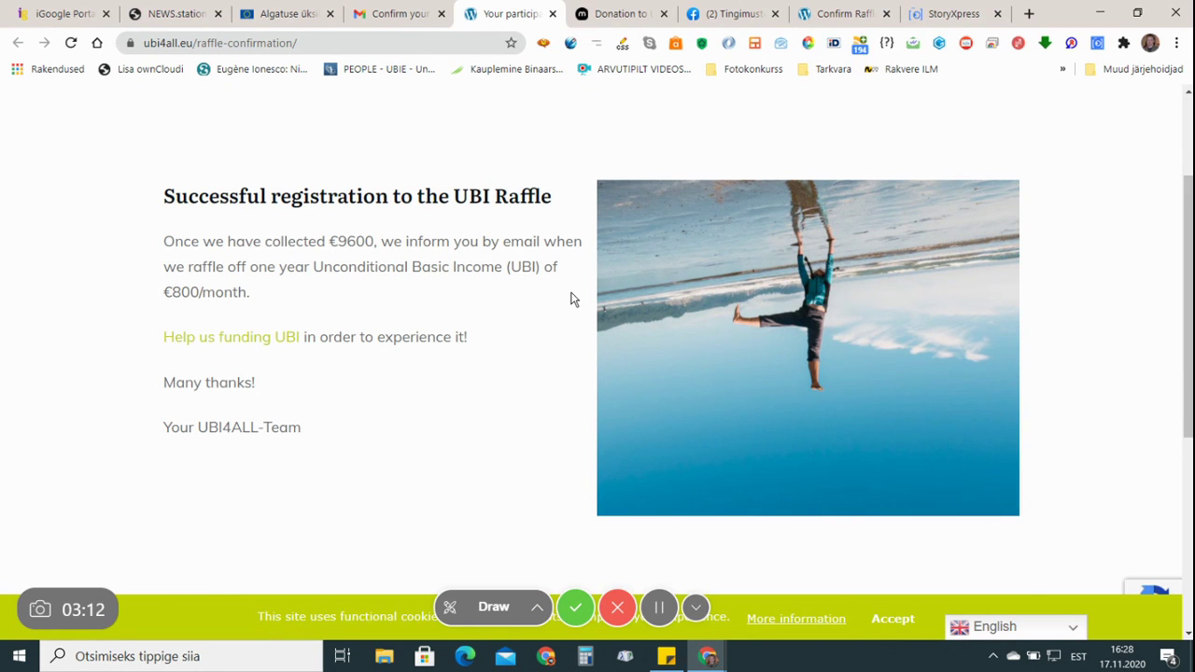
scroll(574, 299, down, 2)
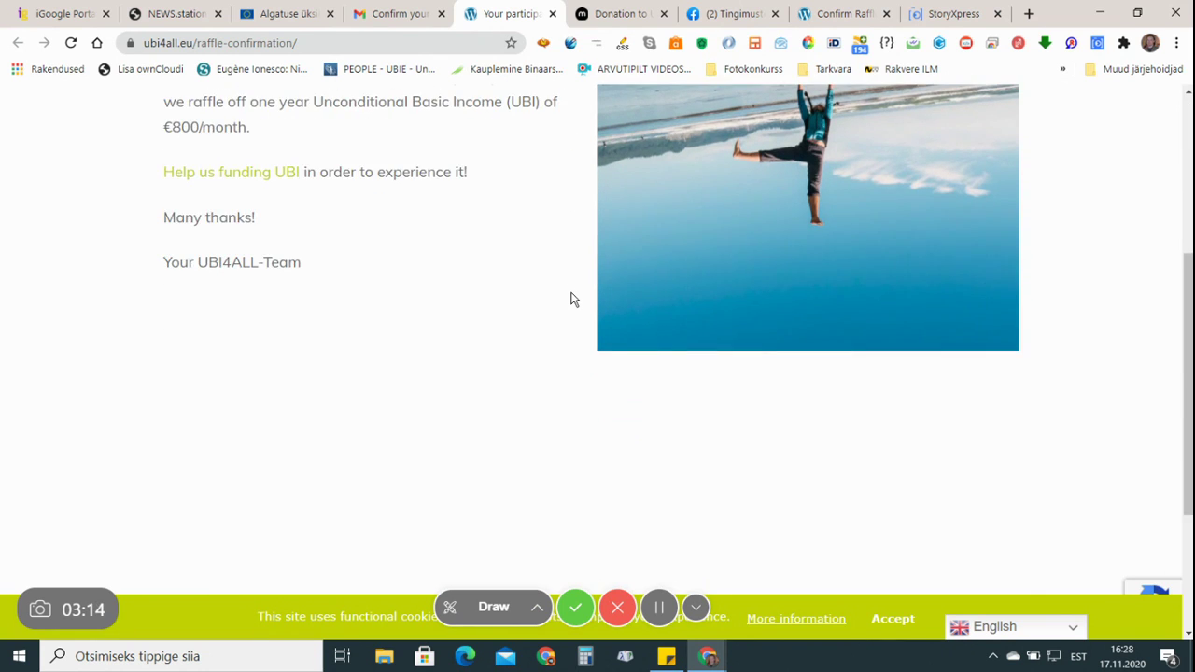
scroll(572, 299, up, 2)
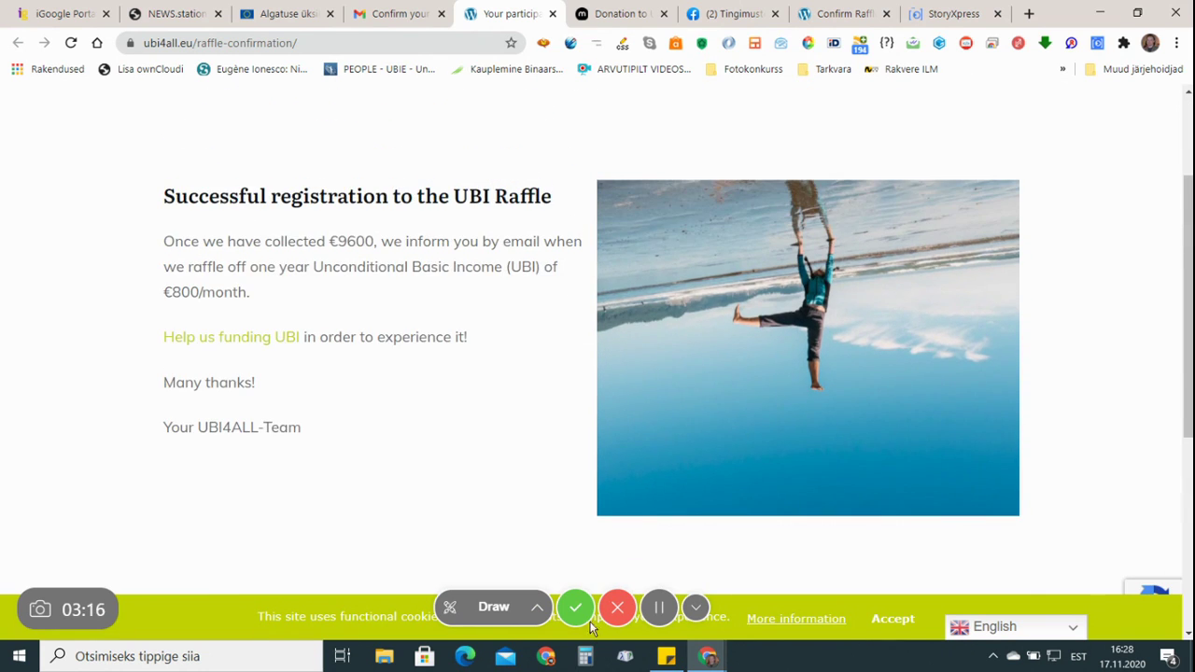